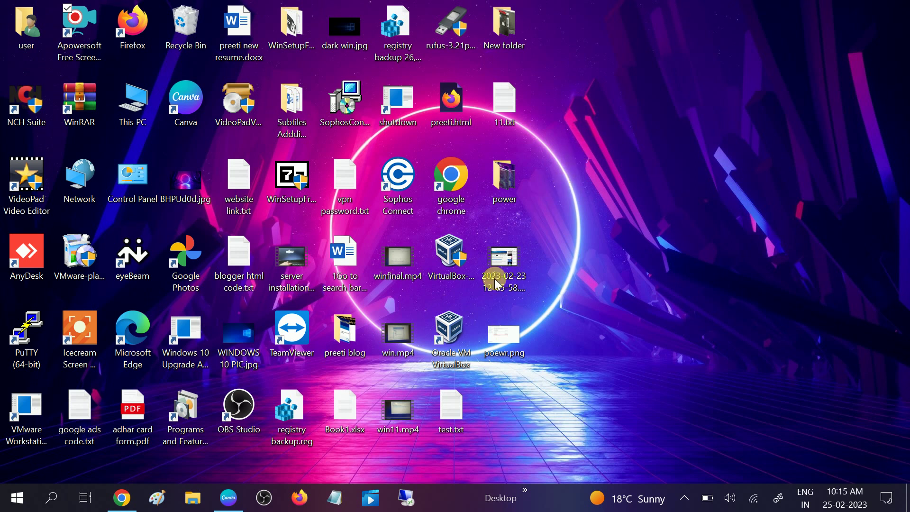
- Set the Oracle VM VirtualBox desktop shortcut to run in compatibility mode for Windows 8 and apply the change
click(445, 343)
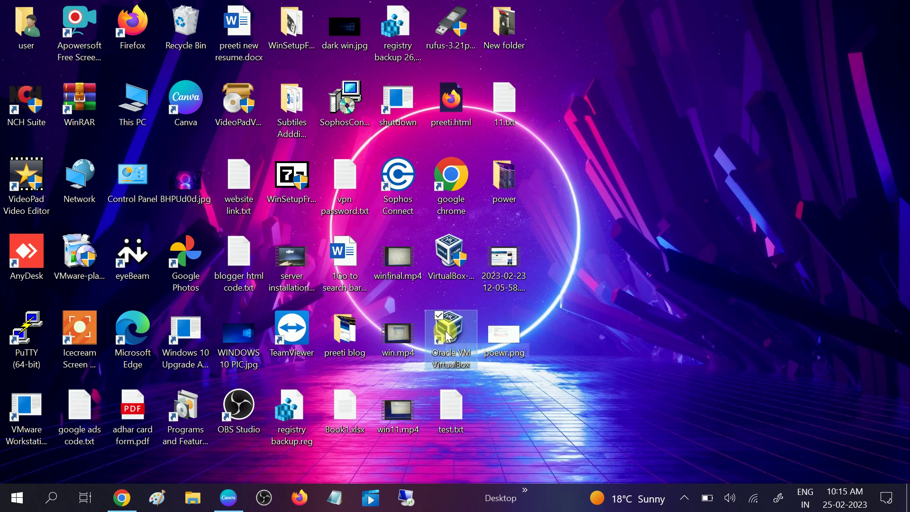
double_click(444, 340)
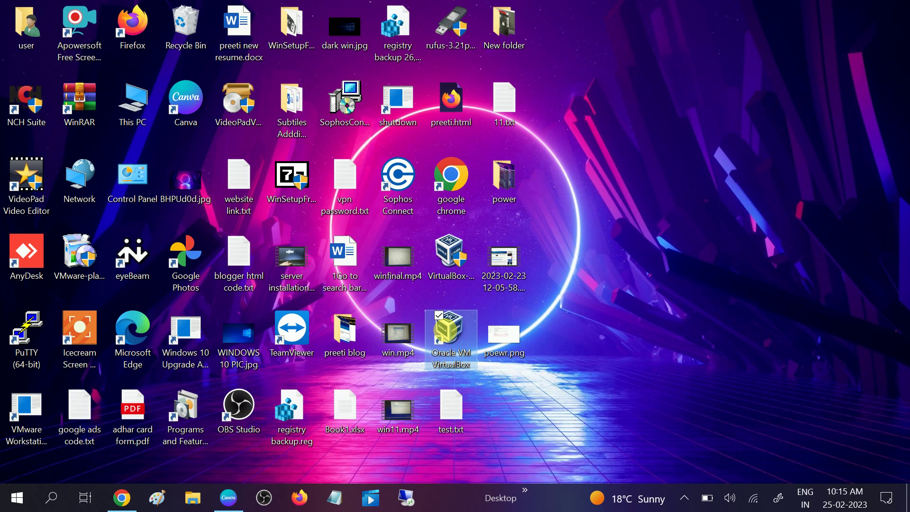
right_click(444, 337)
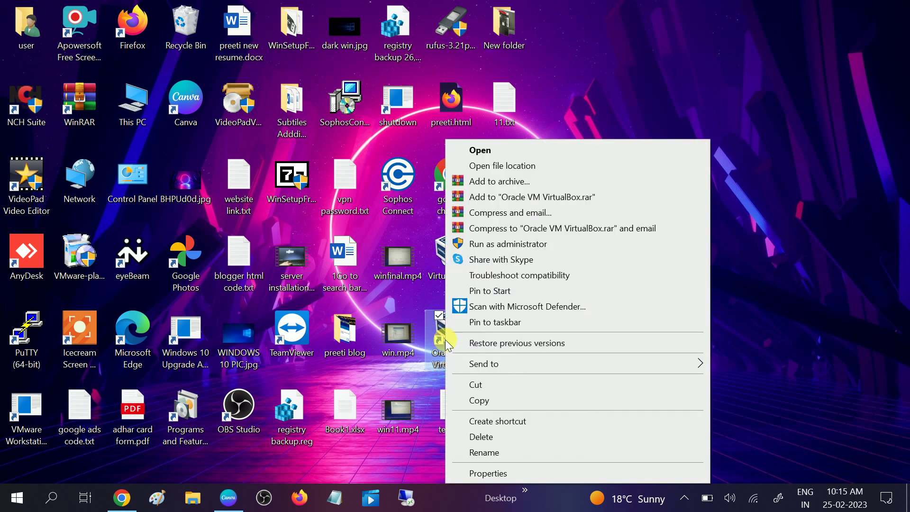
click(494, 473)
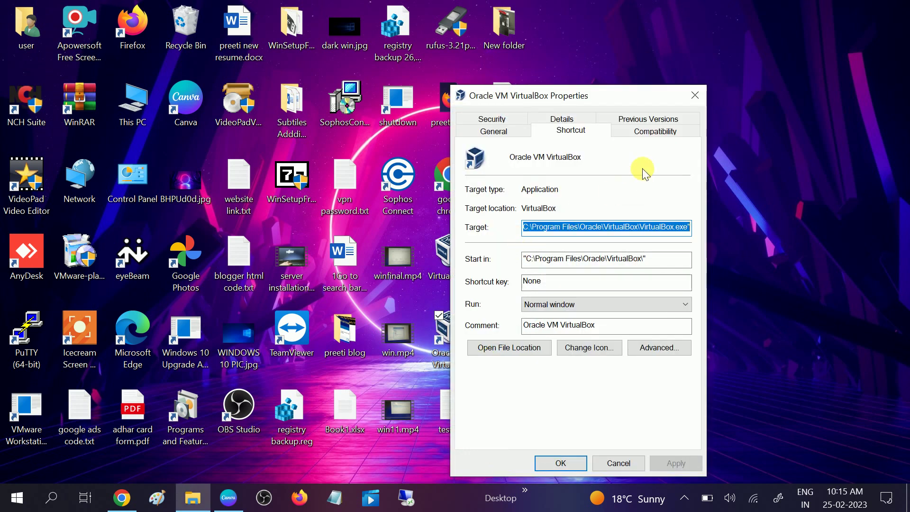
click(654, 133)
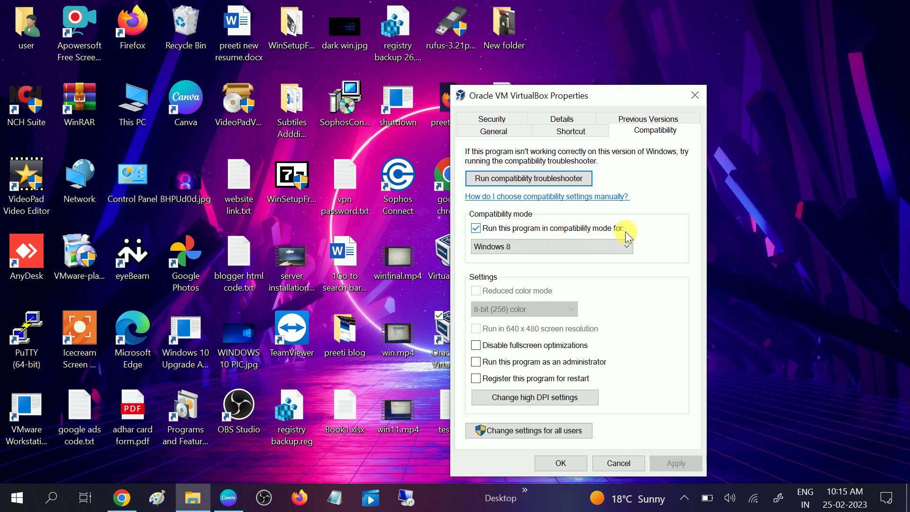
click(510, 245)
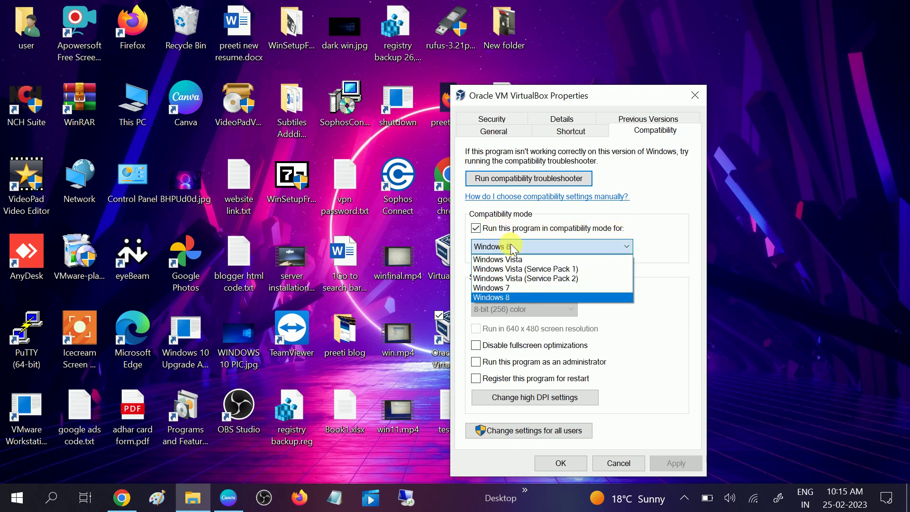
click(503, 298)
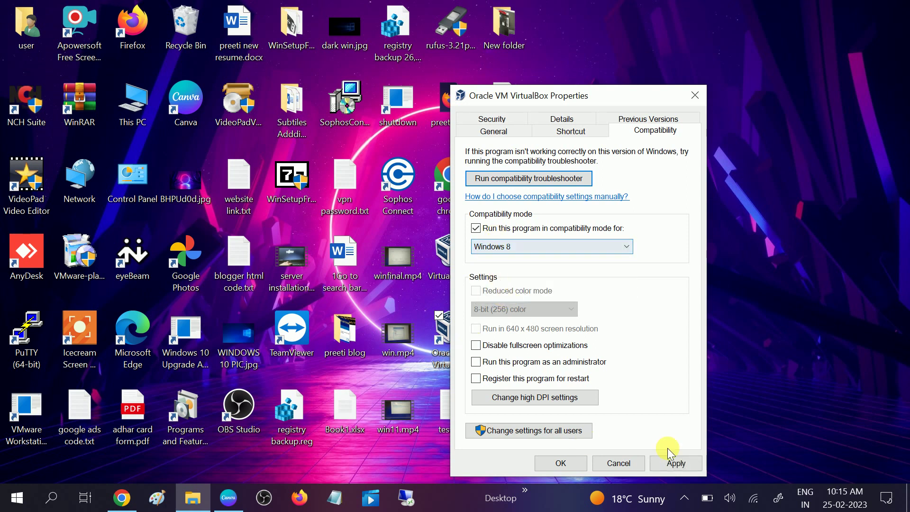
click(671, 459)
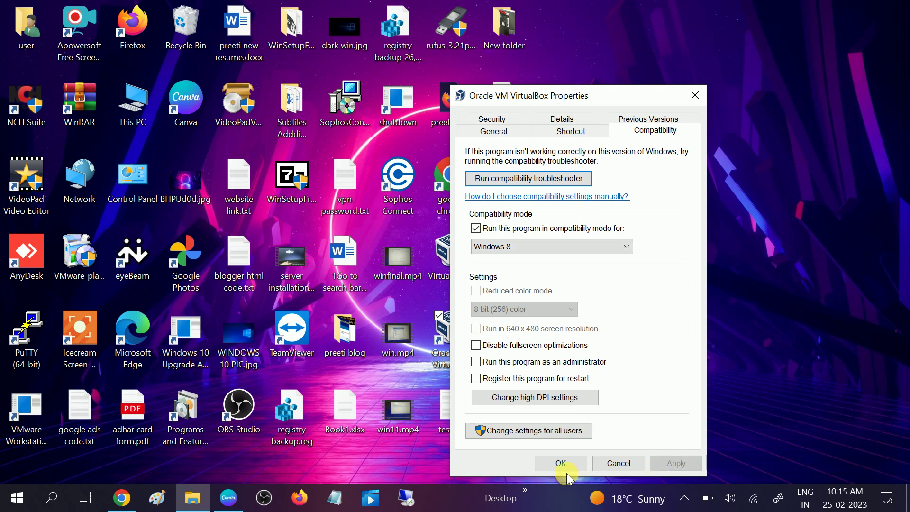
click(560, 462)
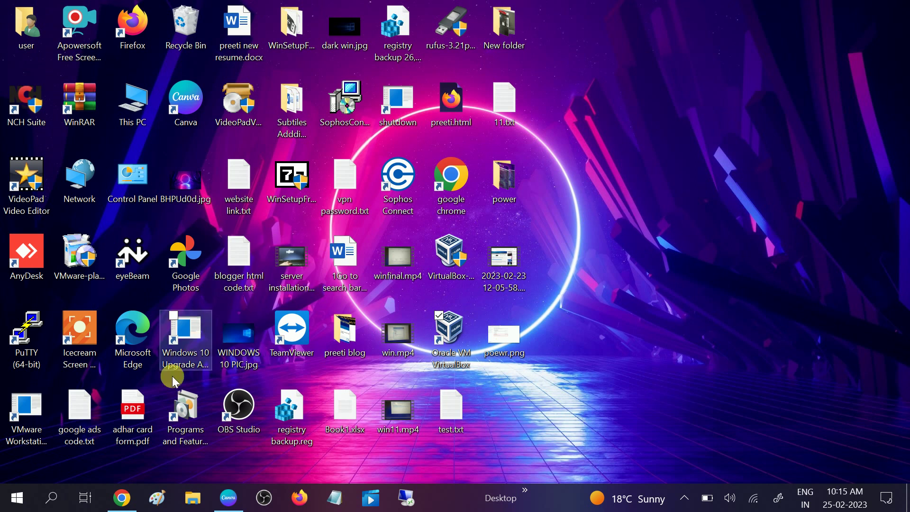
- Try lowering the User Account Control notification level to Never notify, leaving the settings without saving
click(51, 499)
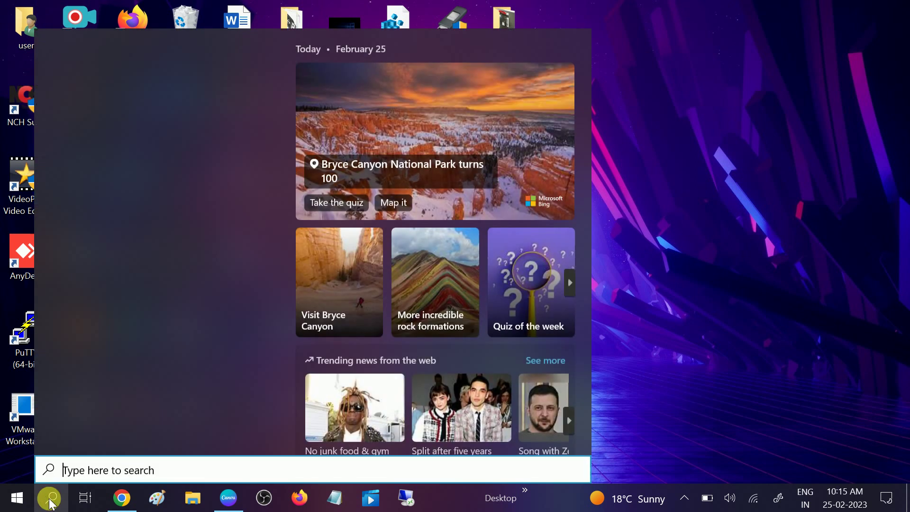
text(us)
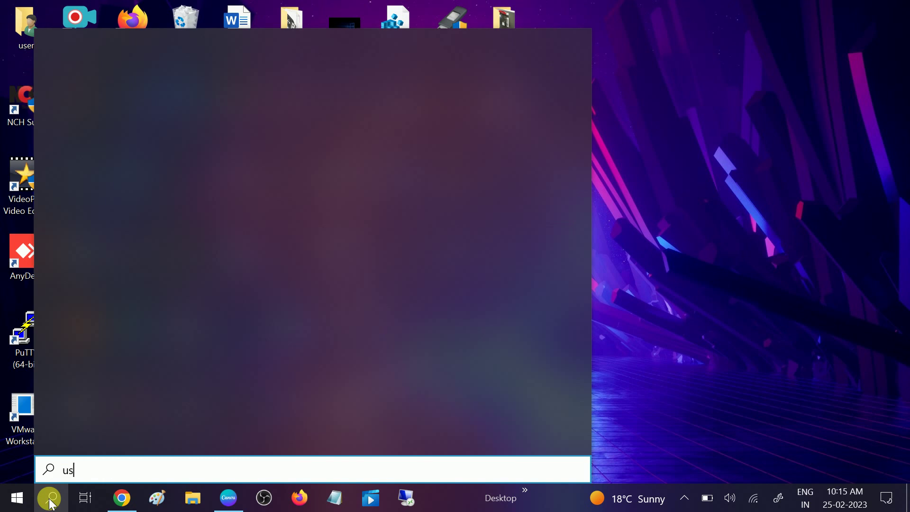
text(er con)
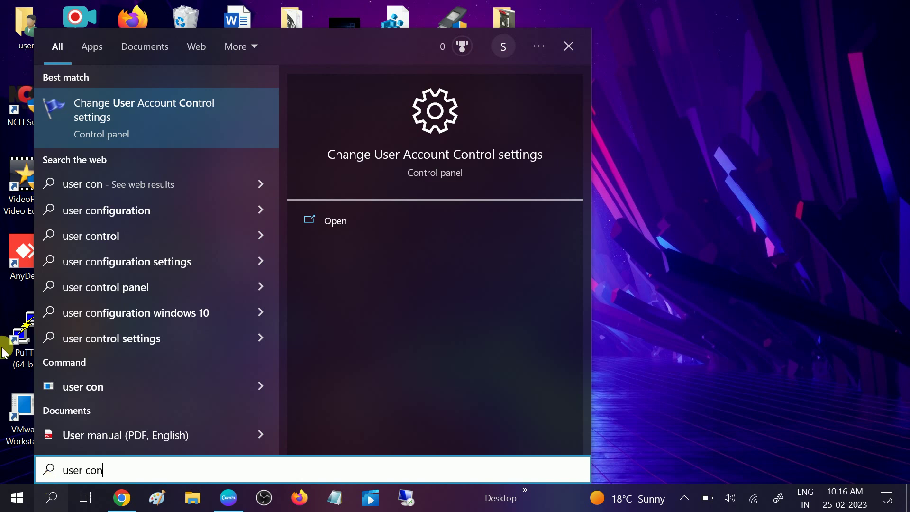
click(139, 113)
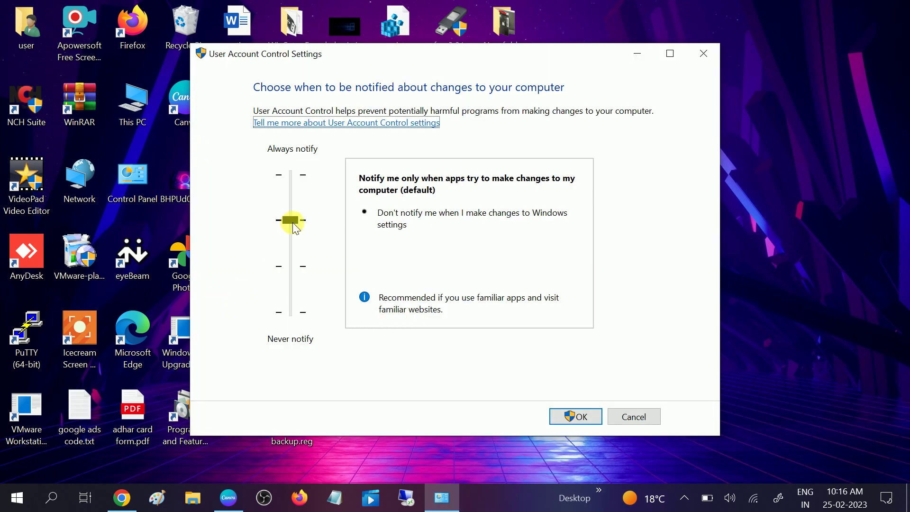
drag(292, 223, 293, 302)
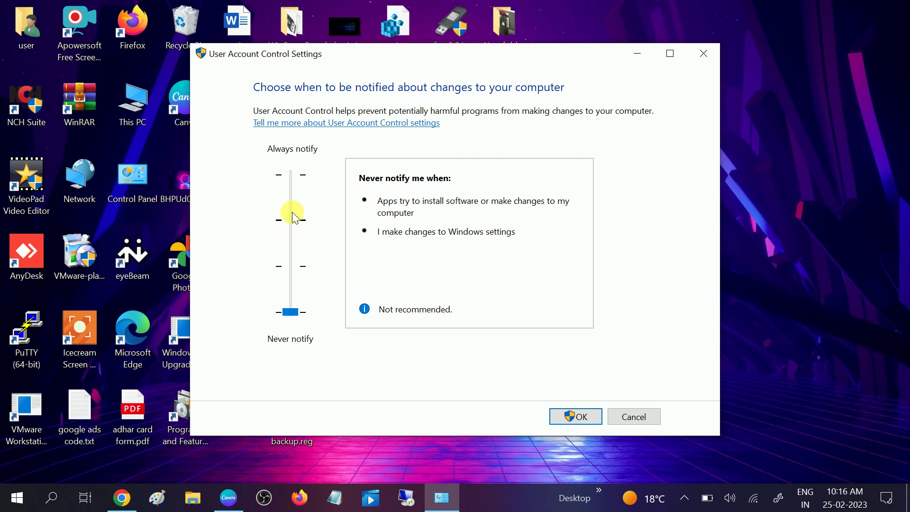
click(634, 417)
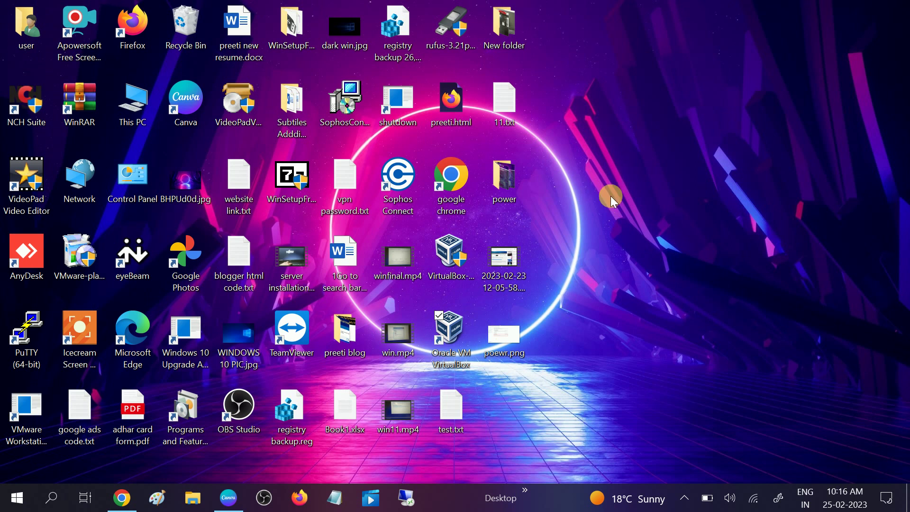
- Open the Reputation-based protection settings in Windows Security and examine the Check apps and files option
click(45, 501)
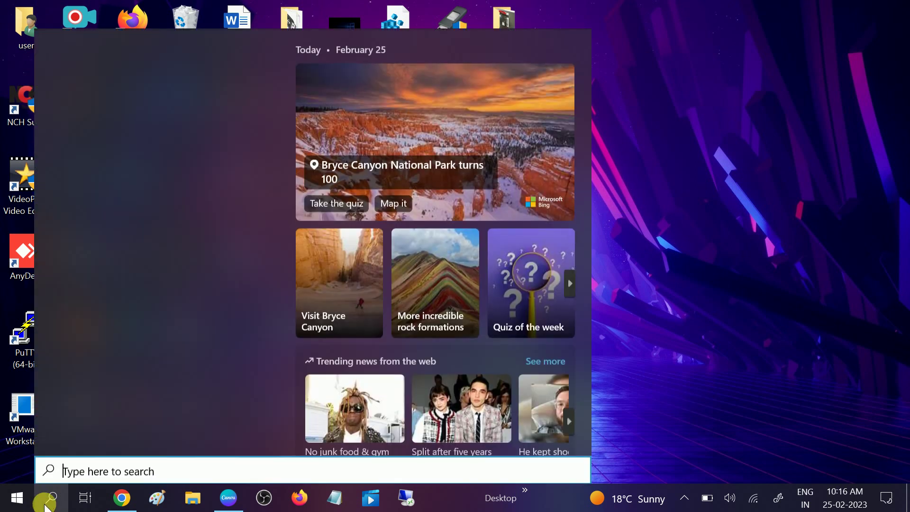
text(wind)
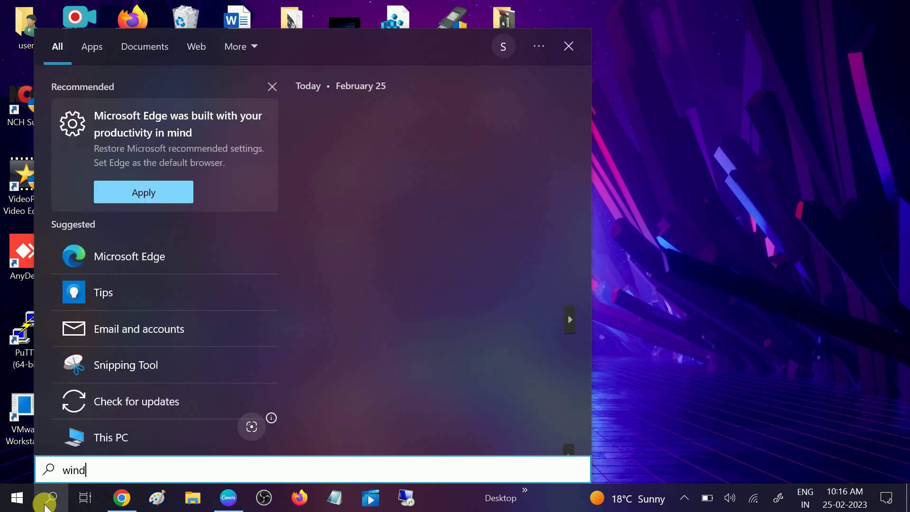
text(ows)
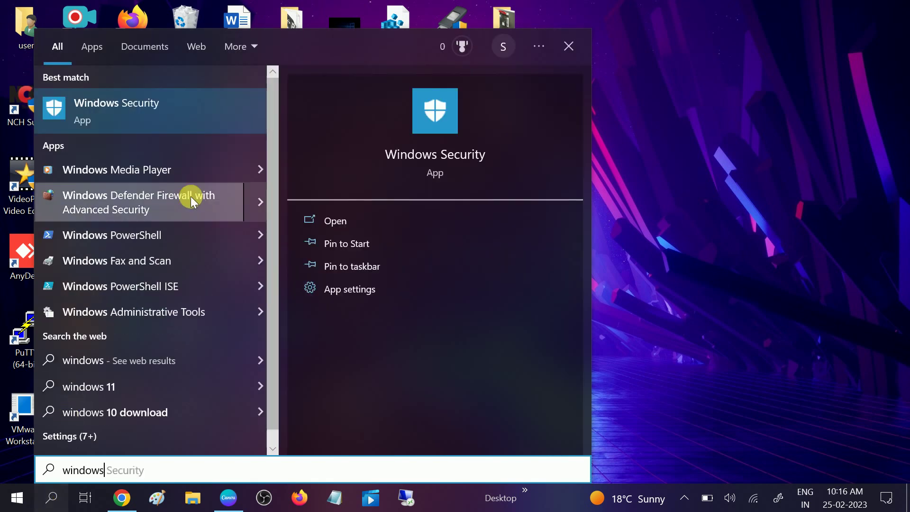
click(127, 114)
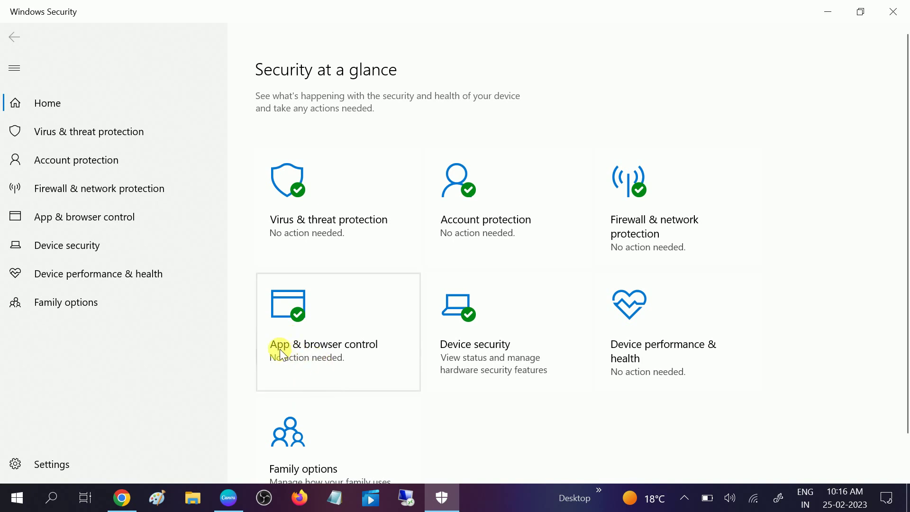
click(327, 355)
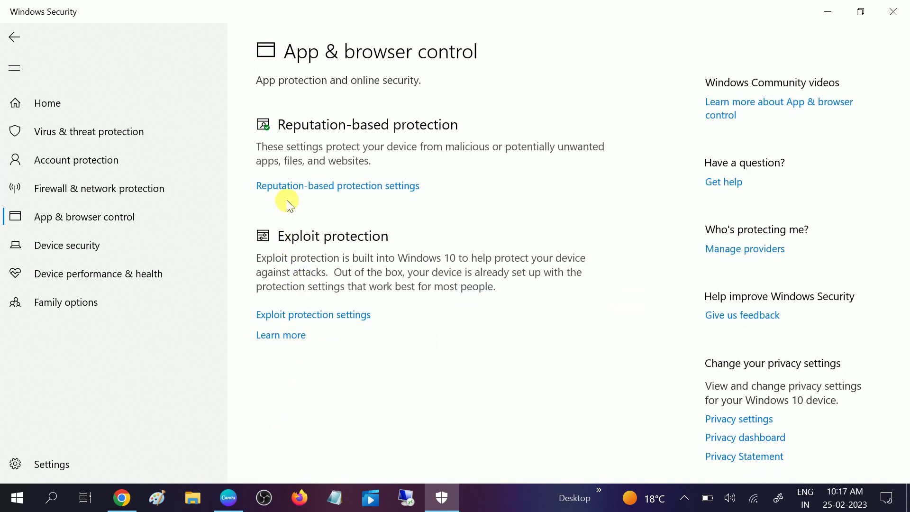
click(288, 186)
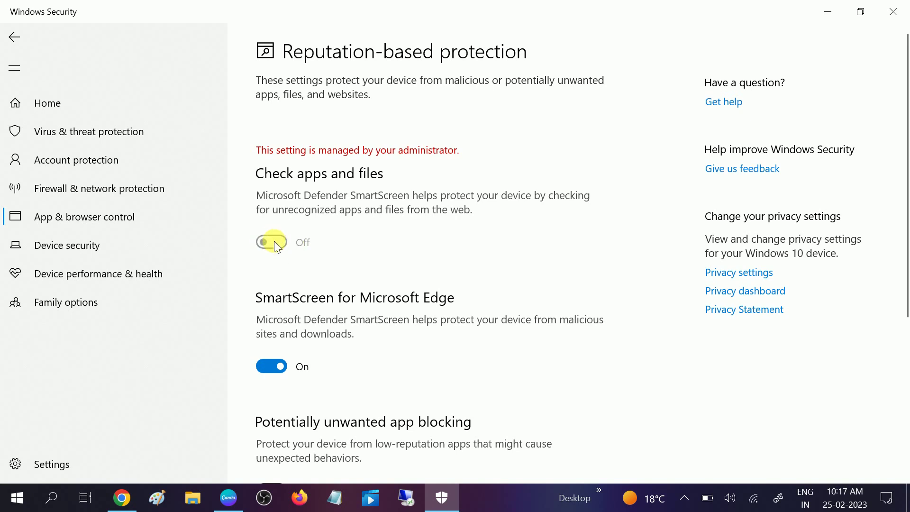
- View the Virus & threat protection page, then close Windows Security and refresh the desktop
click(17, 38)
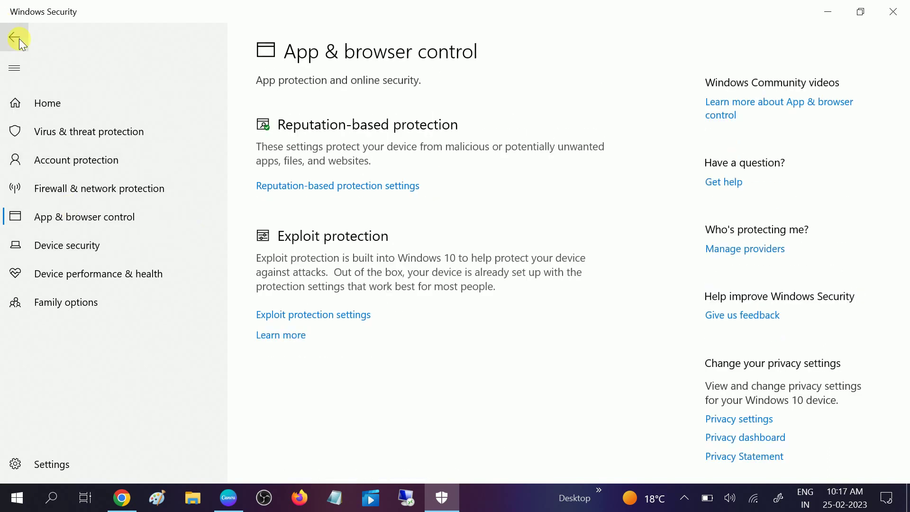
click(19, 39)
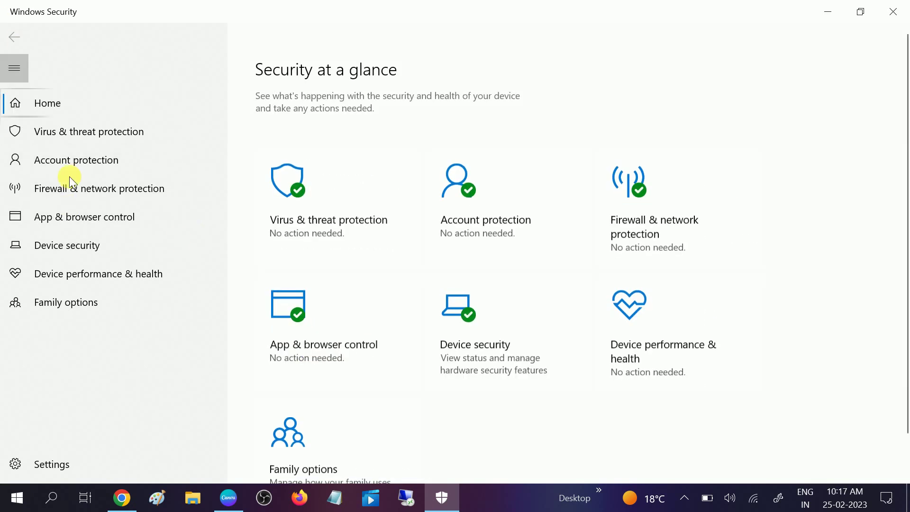
click(341, 226)
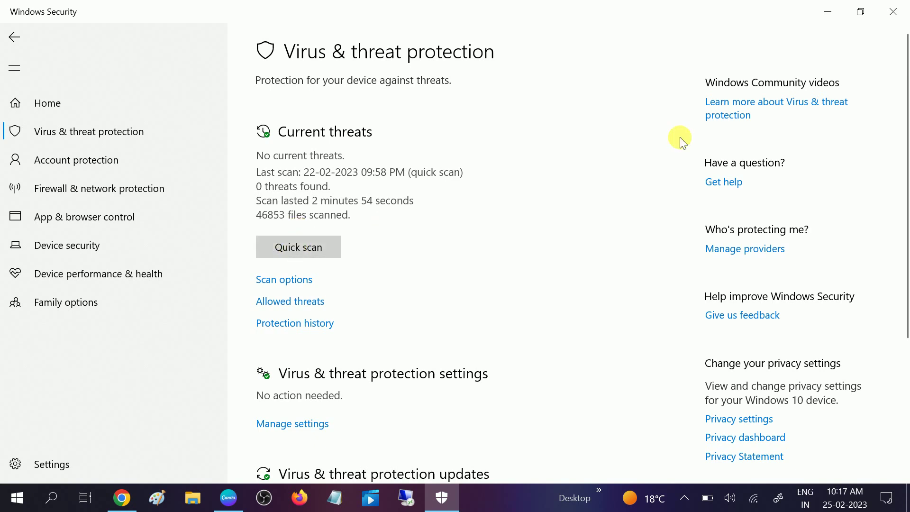
click(900, 3)
right_click(765, 59)
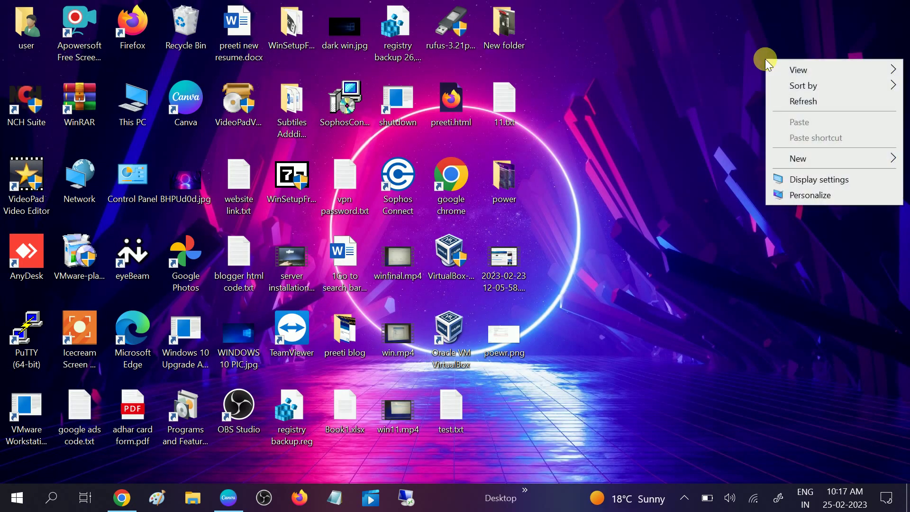
click(794, 96)
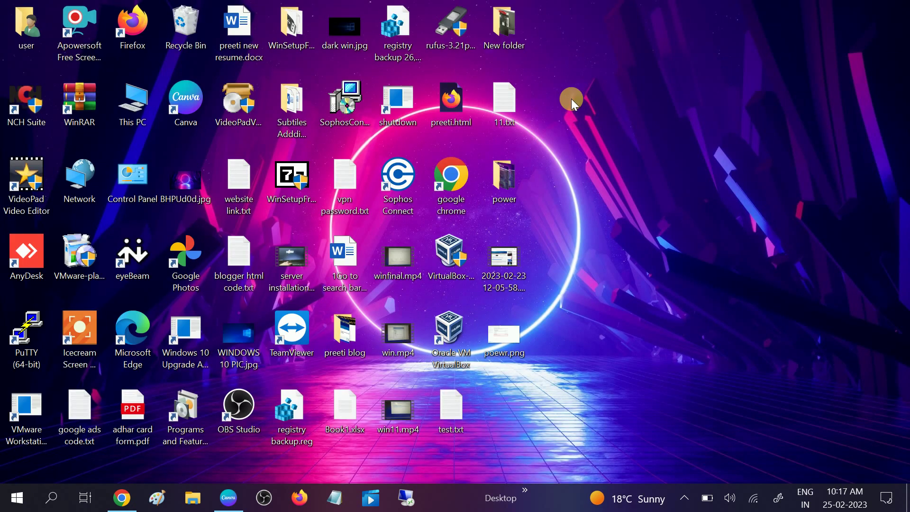
- Search for cmd and open the Command Prompt as administrator, allowing it to make changes to the device
click(50, 502)
text(cmd)
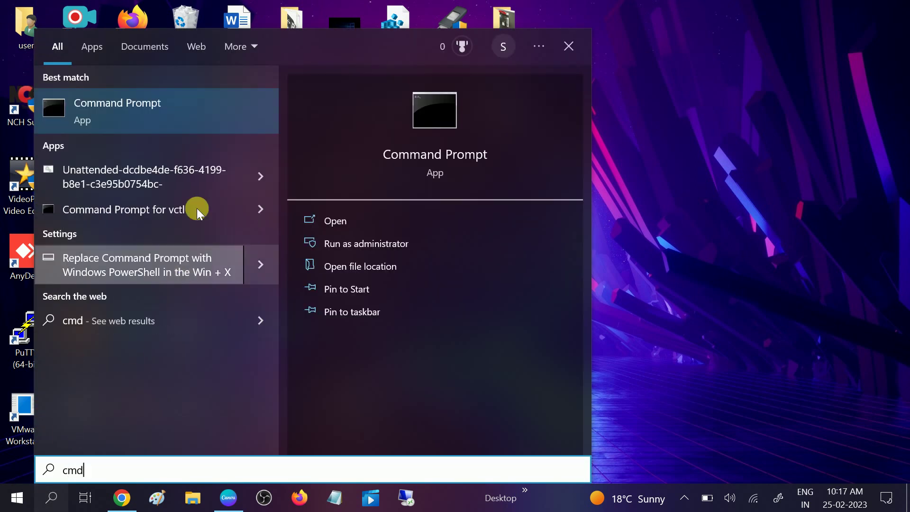
right_click(178, 101)
click(221, 115)
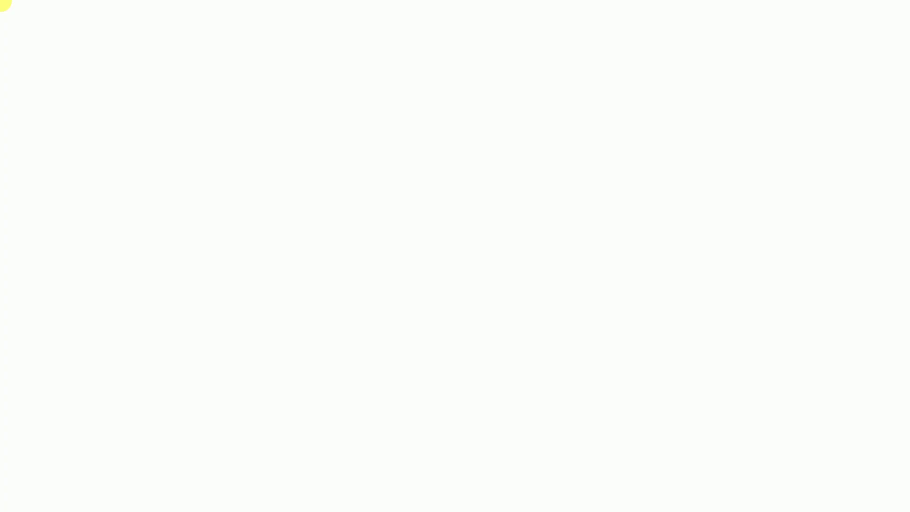
click(408, 344)
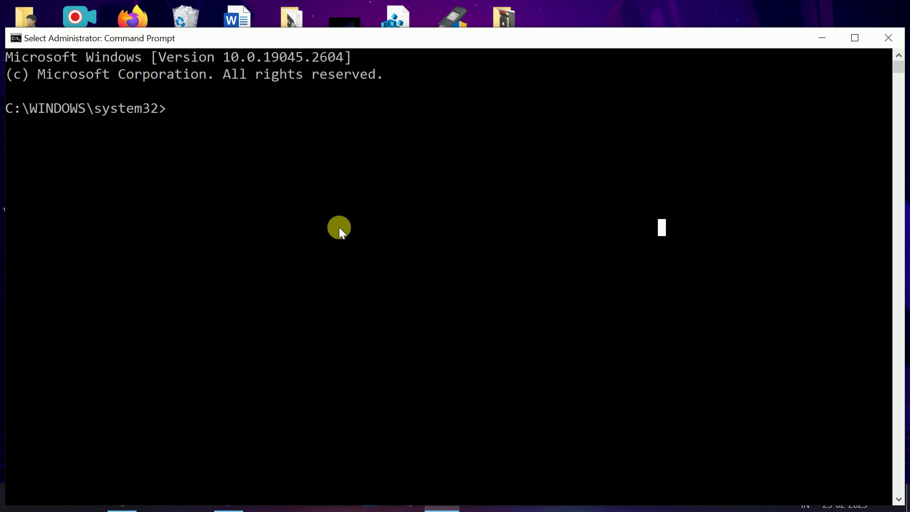
- Start a system file check with sfc /scannow and abort it during the verification phase
text(sfc)
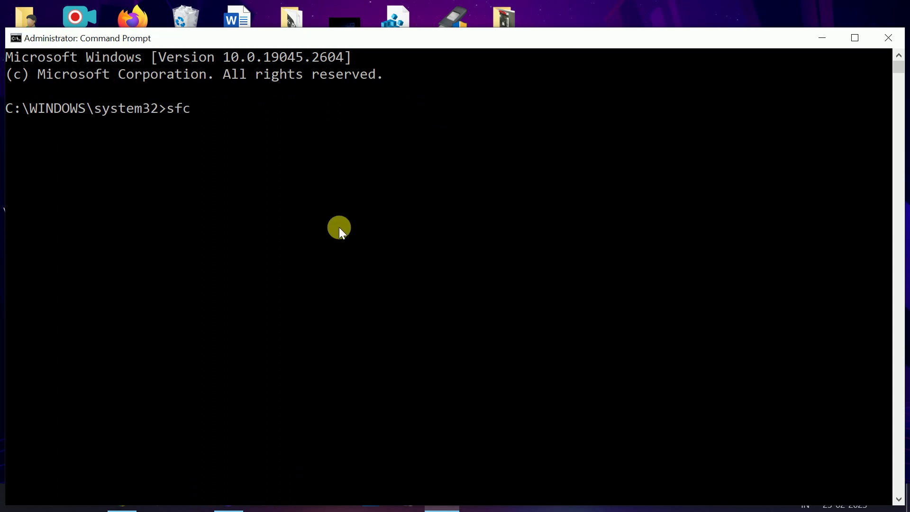
text( /scannow)
key(Return)
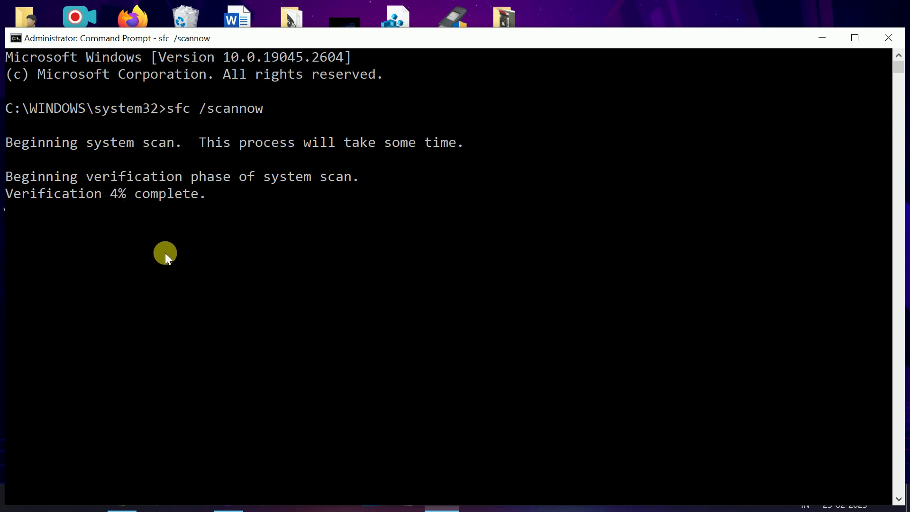
key(ctrl+c)
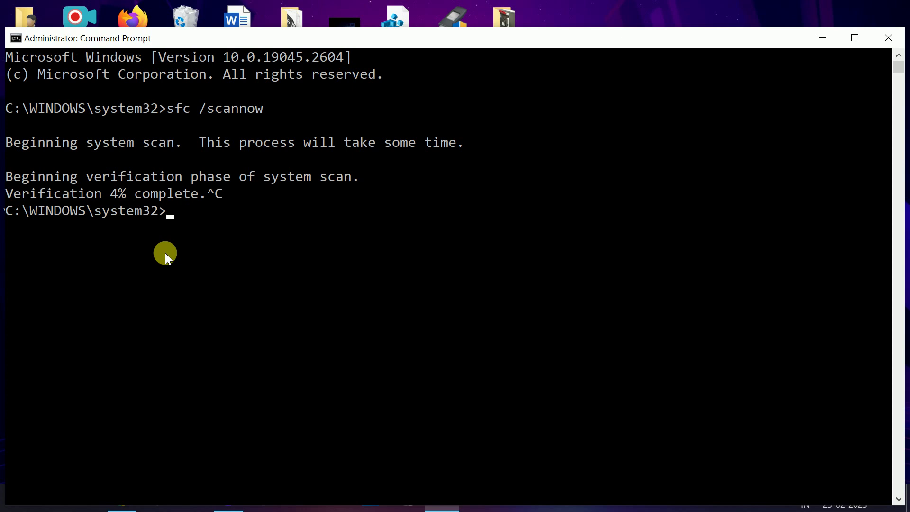
- Run chkdsk /f /r, answering y to schedule the volume check at the next restart, and close the Command Prompt
text(chkdsk /f /r)
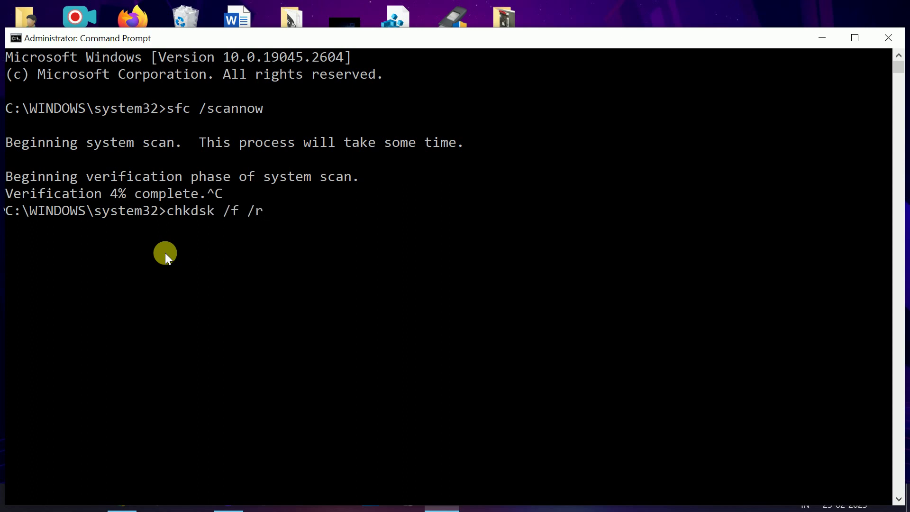
key(Return)
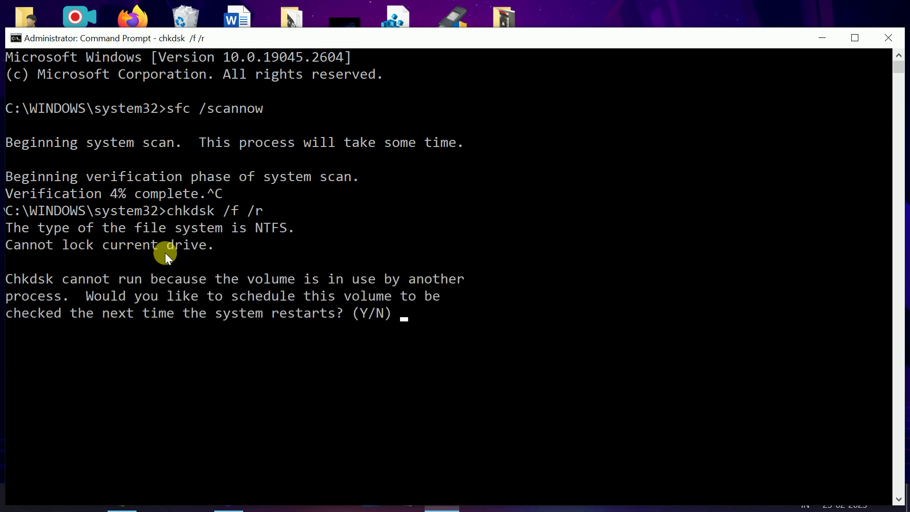
text(y)
click(884, 42)
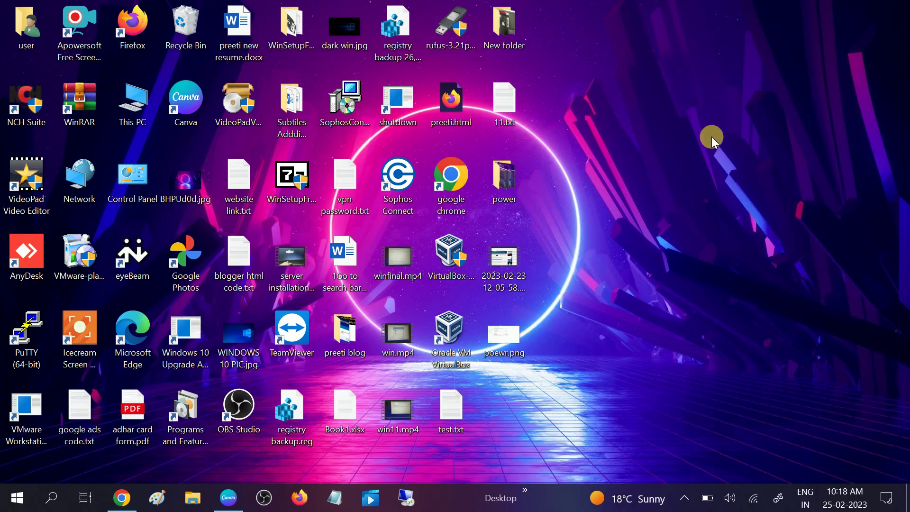